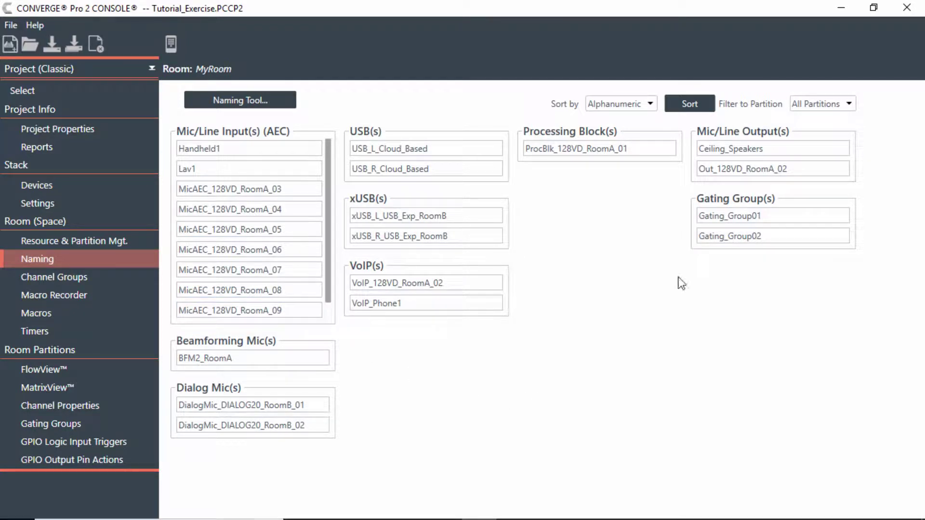
Filter the Naming page to the RoomB partition, after briefly trying RoomA.
click(846, 105)
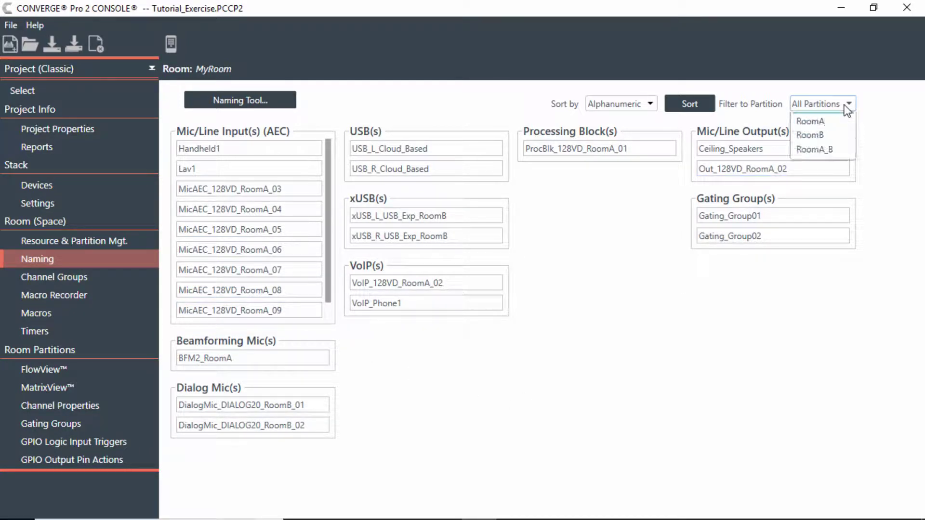
click(835, 137)
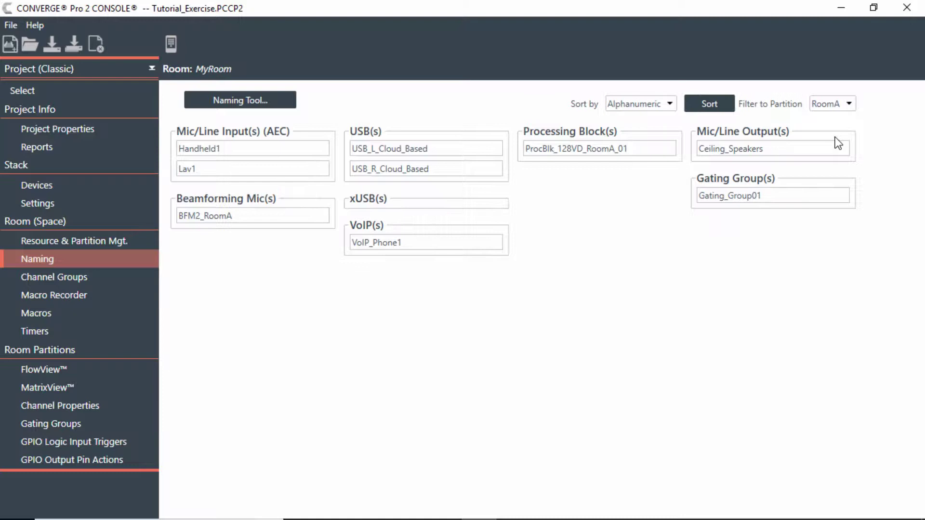
click(849, 104)
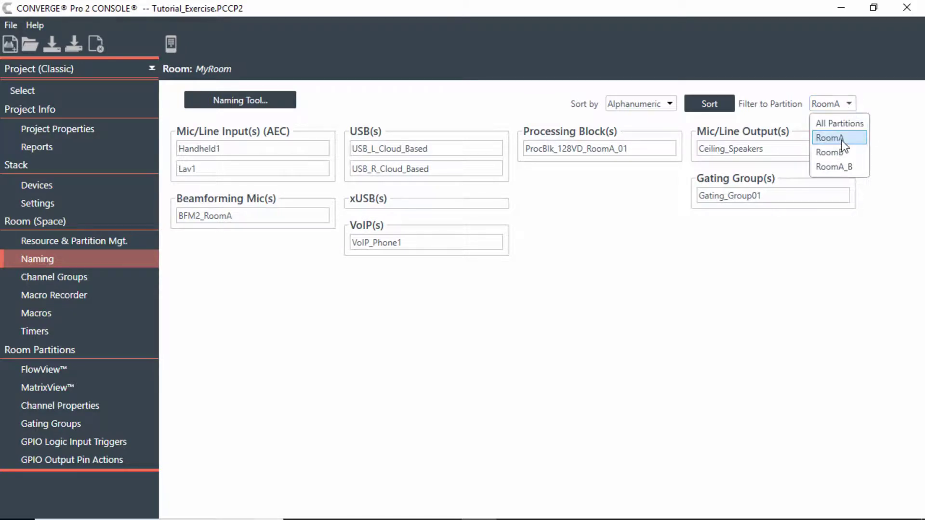
click(843, 153)
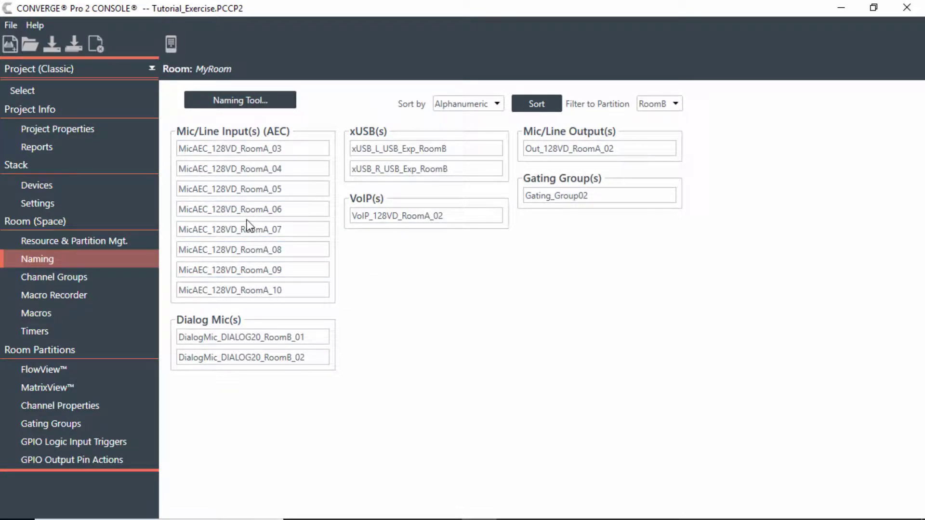
Bulk-rename RoomB's AEC mic inputs with base name Table_mics, giving Table_mics01–08.
click(245, 99)
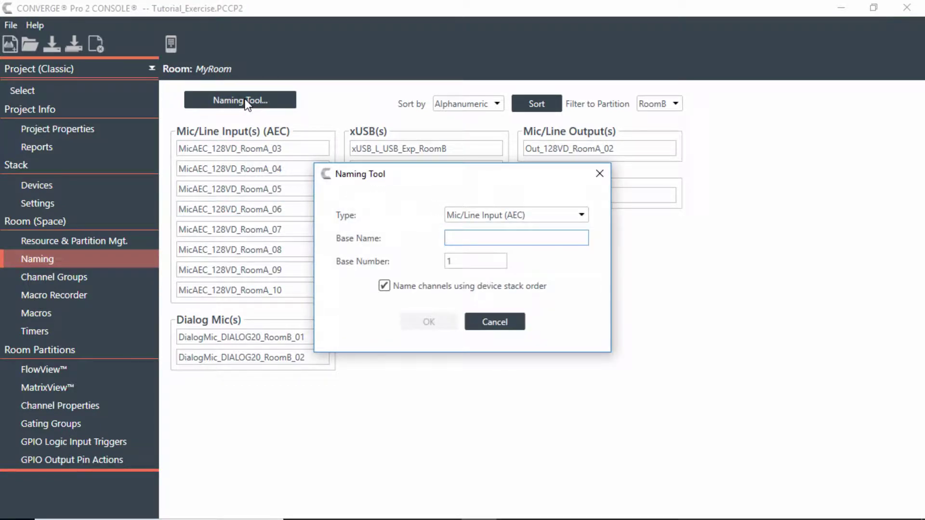
text(Tbdo)
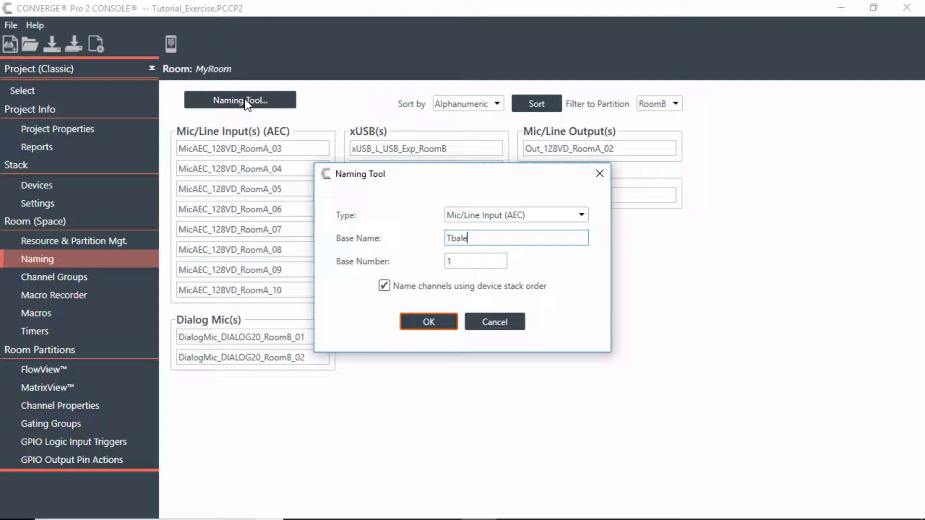
key(BackSpace)
key(BackSpace)
key(BackSpace)
key(BackSpace)
text(abla_mics)
click(430, 323)
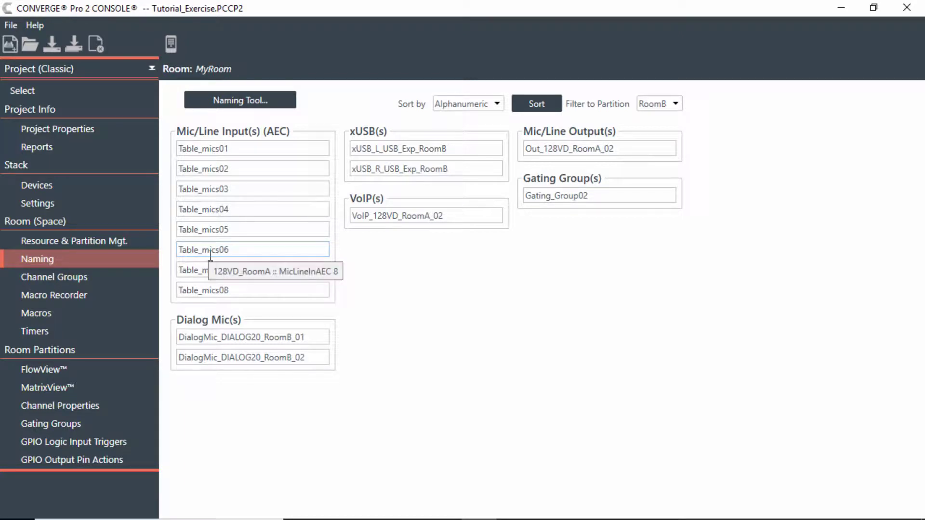
Rename Table_mics07 to Handheld2 and Table_mics08 to Lav2.
double_click(237, 268)
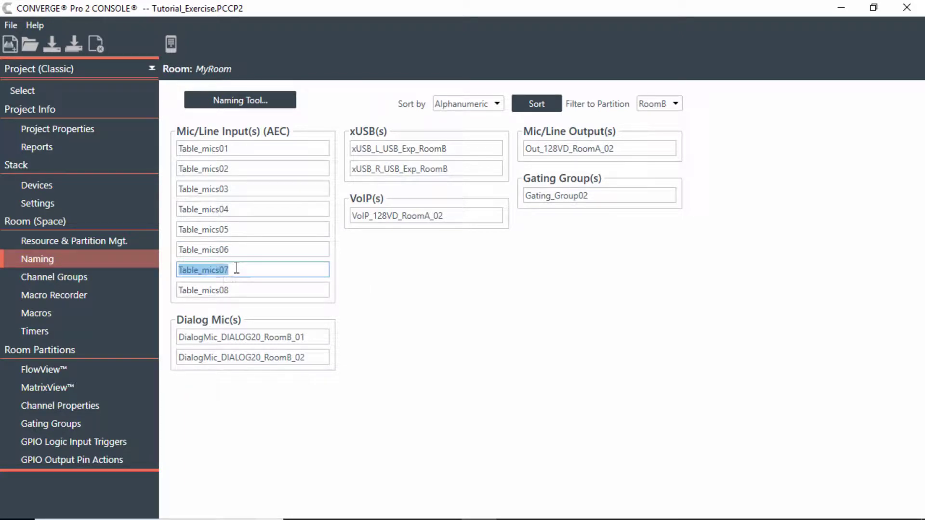
text(Handh)
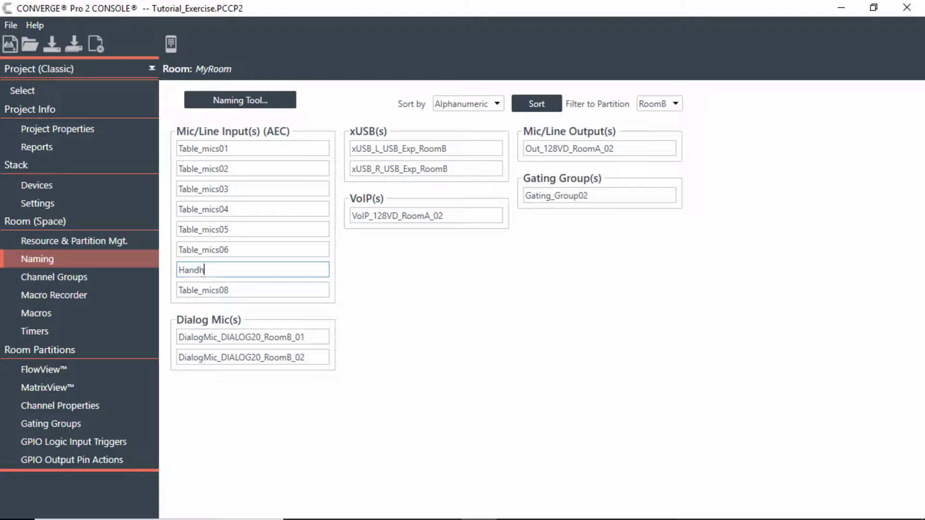
text(eld2)
double_click(249, 289)
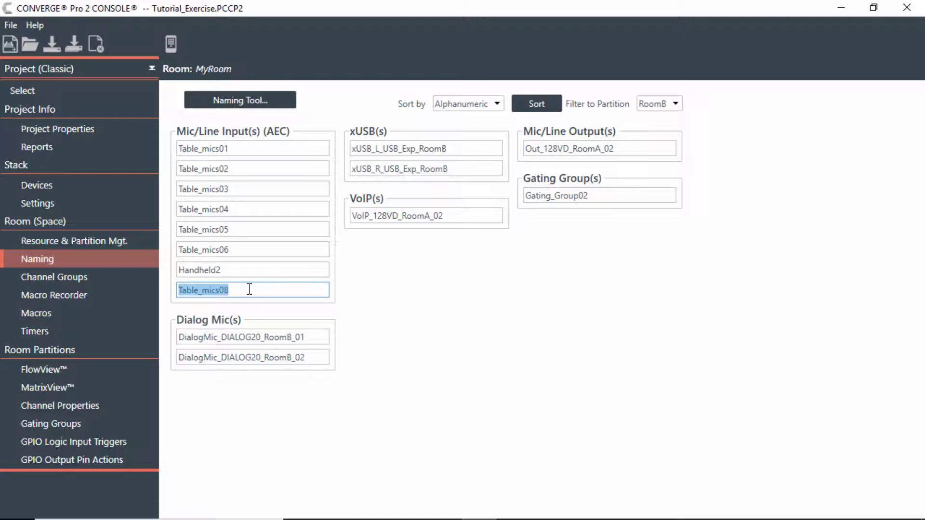
text(Lav2)
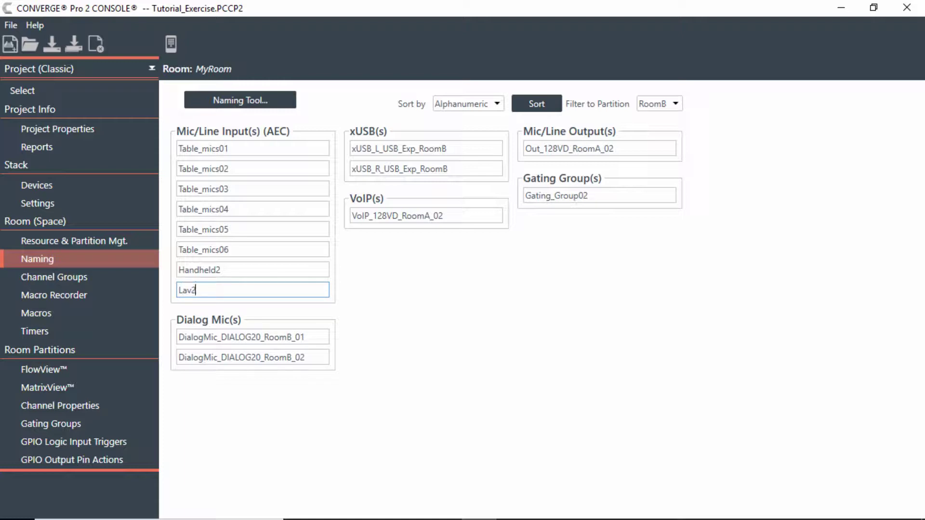
click(350, 285)
Rename the Dialog mics to DialogMic_DIALOG20_Handheld and DialogMic_DIALOG20_Lav.
click(317, 340)
click(317, 341)
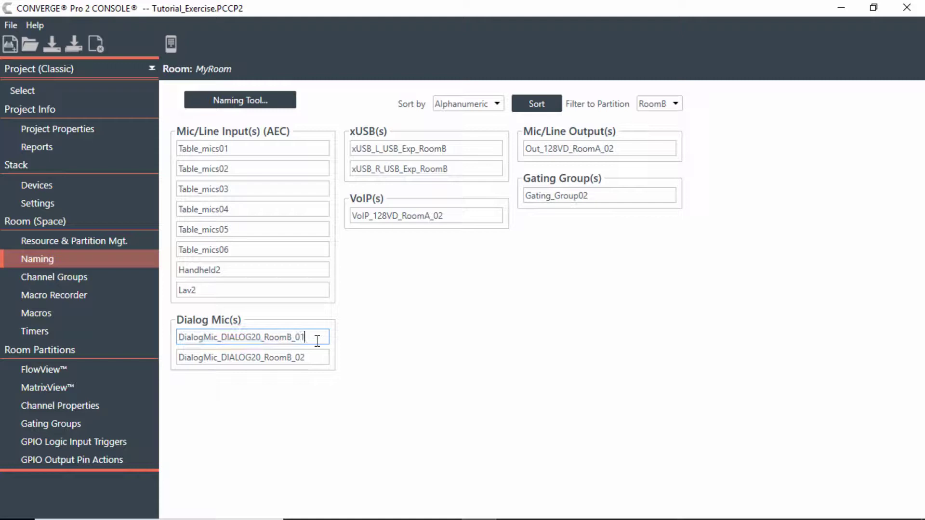
key(BackSpace)
key(BackSpace)
key(BackSpace)
key(BackSpace)
key(BackSpace)
key(BackSpace)
key(BackSpace)
key(BackSpace)
text(Handheld)
click(317, 357)
click(317, 356)
key(BackSpace)
key(BackSpace)
key(BackSpace)
key(BackSpace)
key(BackSpace)
key(BackSpace)
key(BackSpace)
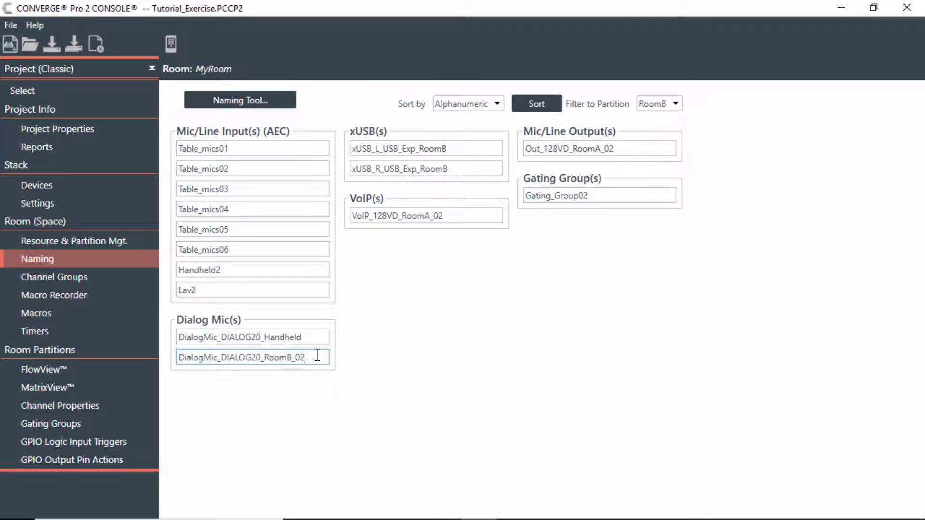
key(BackSpace)
text(Lav)
Check the xUSB and VoIP names, then rename the Mic/Line output to Ceiling_Spkrs_RoomB.
click(426, 152)
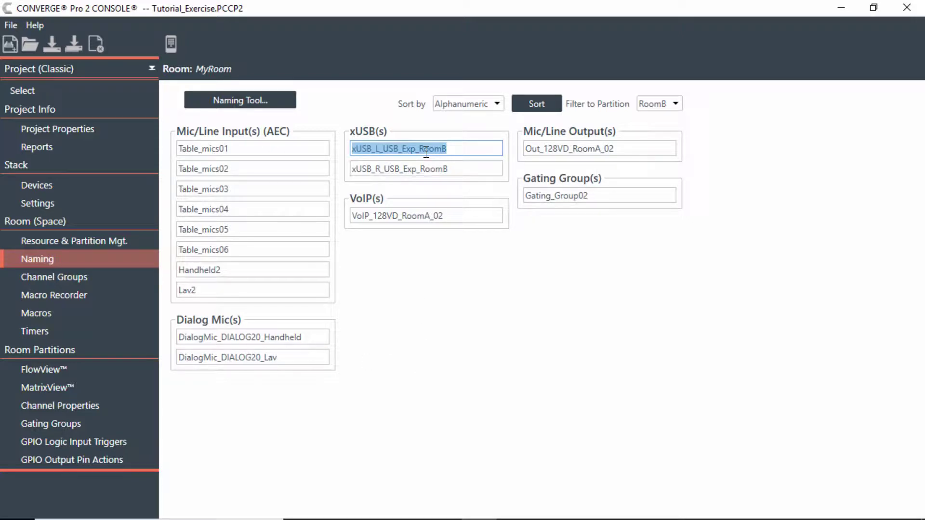
click(460, 169)
click(472, 216)
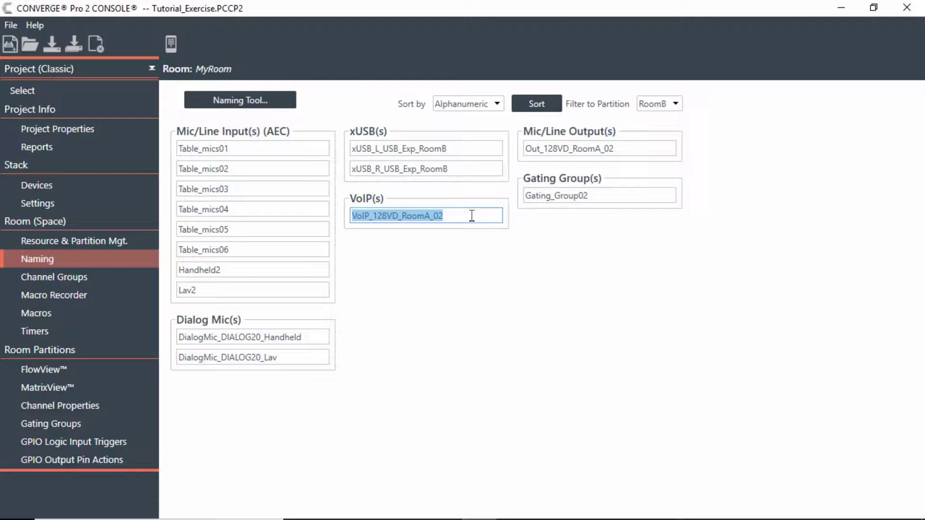
click(639, 147)
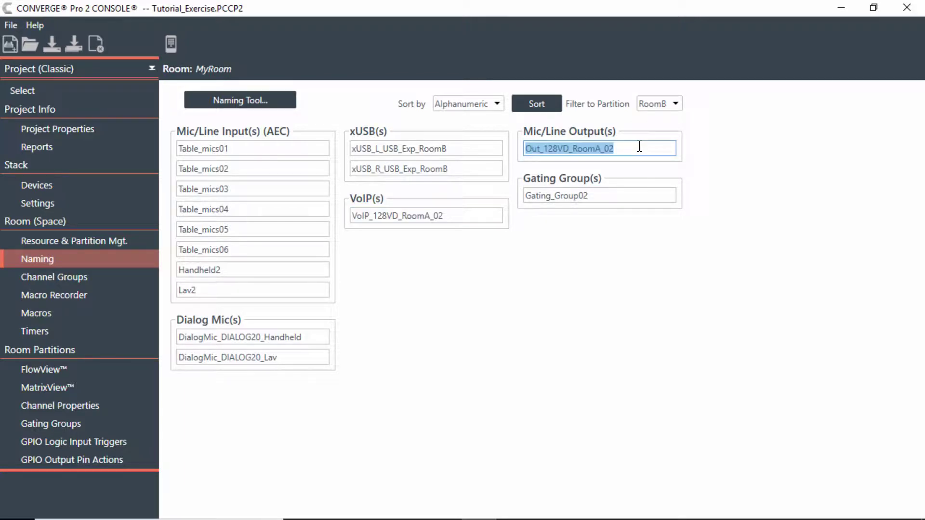
key(BackSpace)
text(Ceiling)
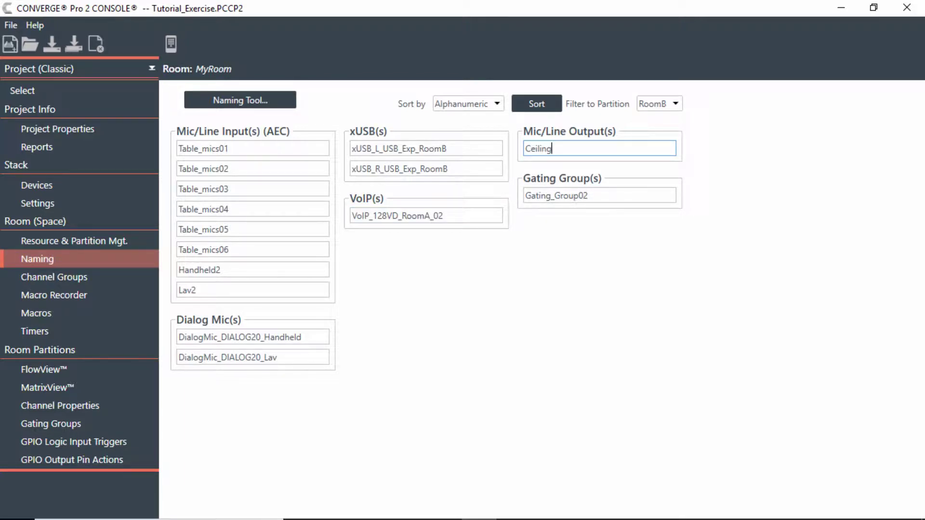
text(_Spkrs_RoomB)
click(503, 325)
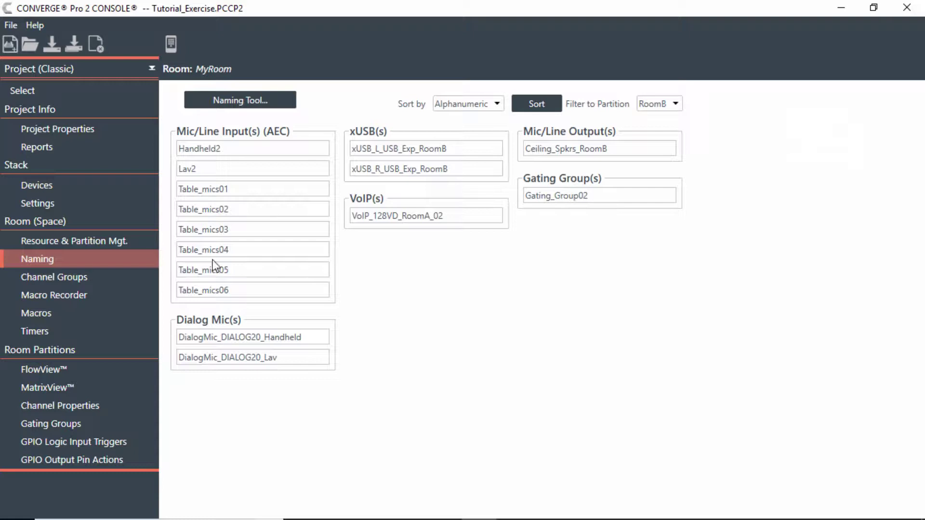
Create a new input group named Table_Mics on the Channel Groups page.
click(50, 276)
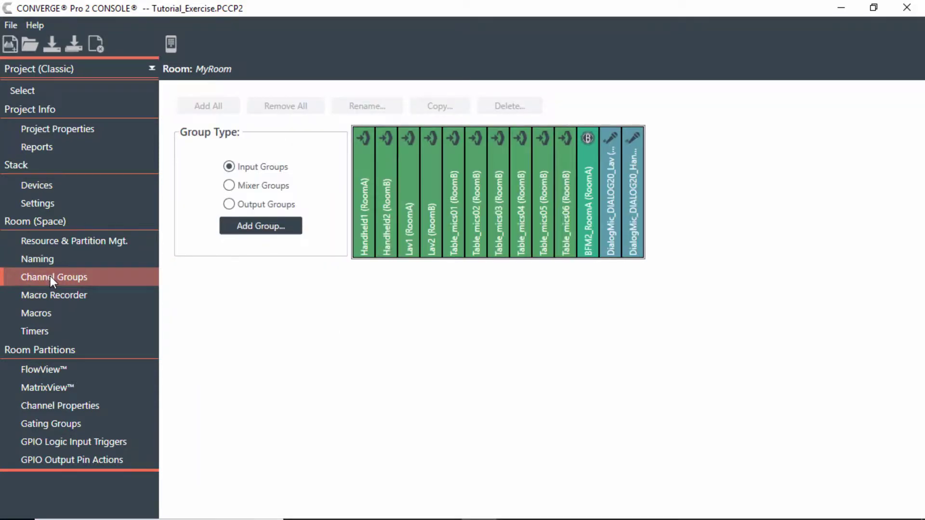
click(266, 226)
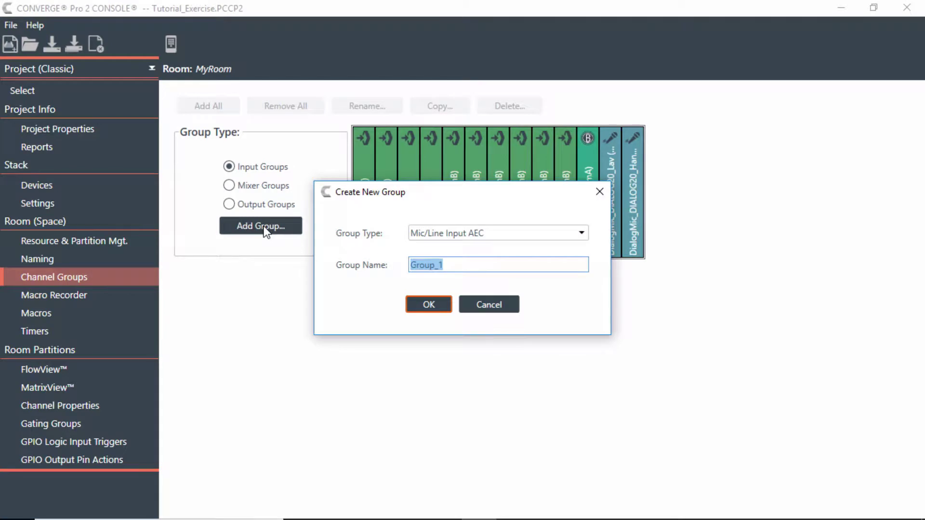
text(Table_Mics)
click(428, 305)
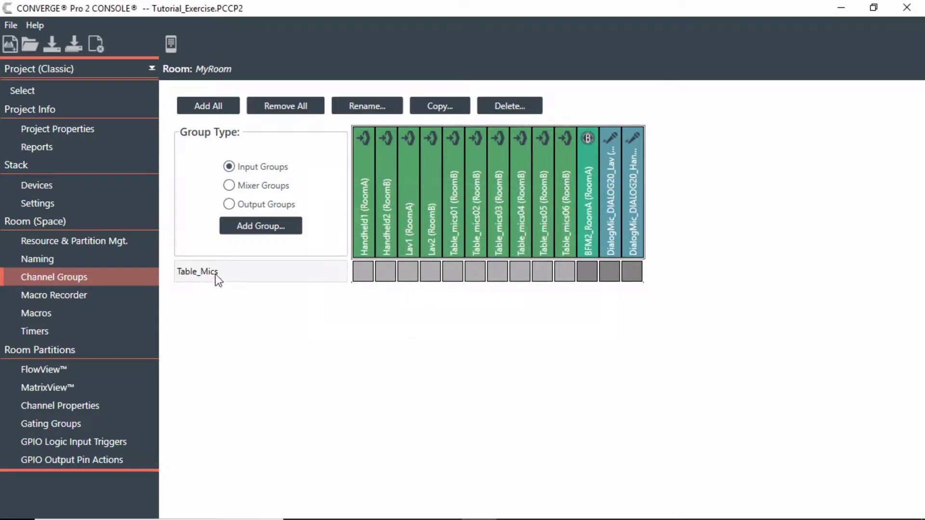
Add Table_mics01 through Table_mics06 to the Table_Mics group.
click(453, 273)
click(499, 273)
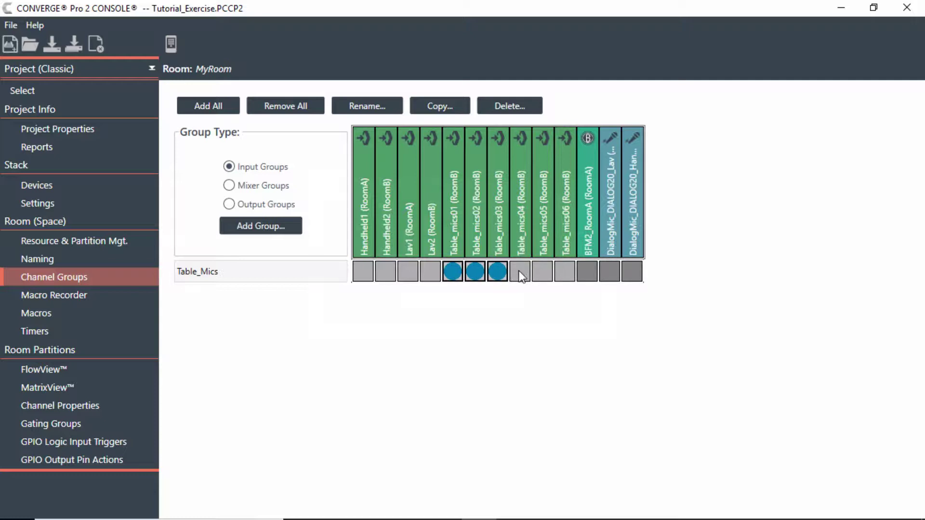
click(521, 274)
click(544, 275)
click(567, 272)
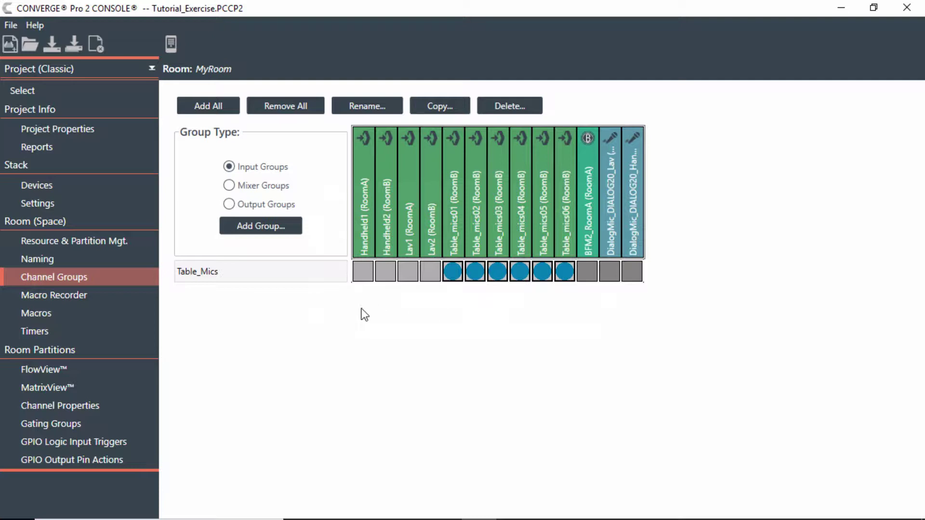
Review the Mixer and Output groups, return to Input Groups, then open MatrixView.
click(230, 186)
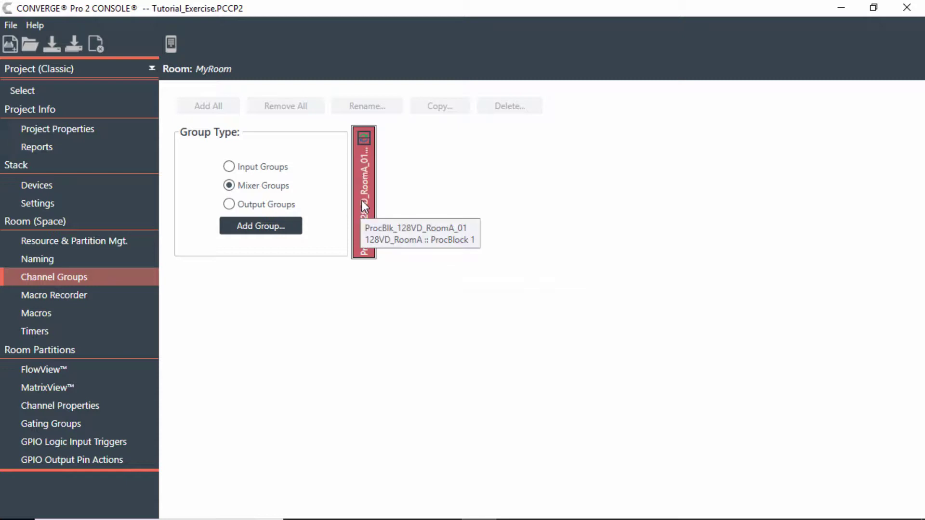
click(228, 204)
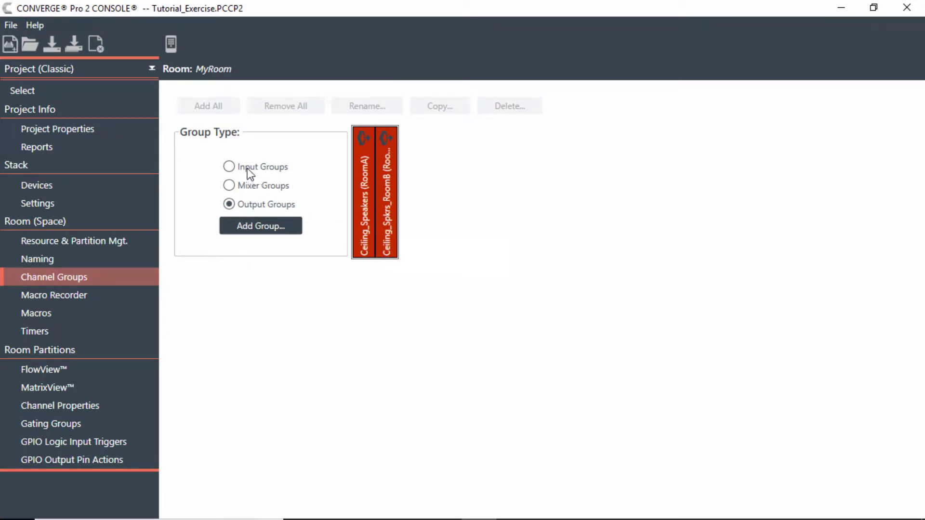
click(229, 167)
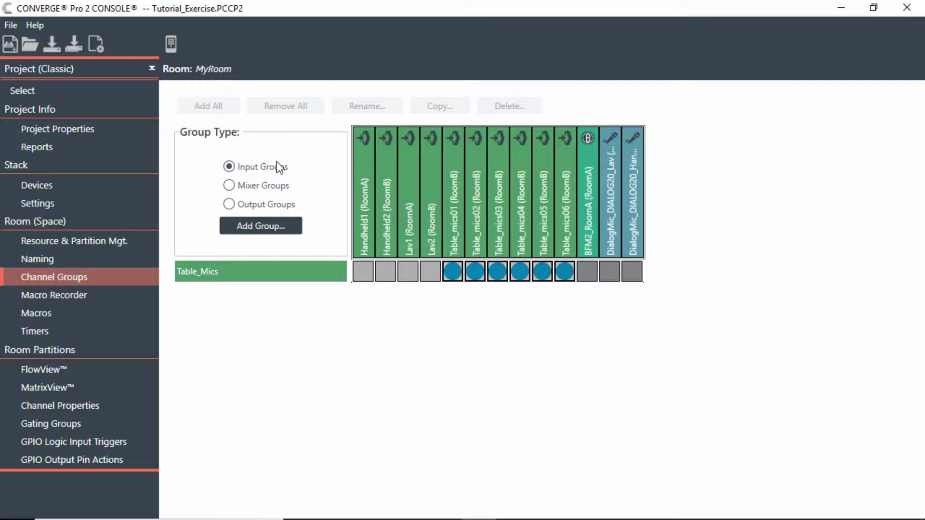
click(100, 387)
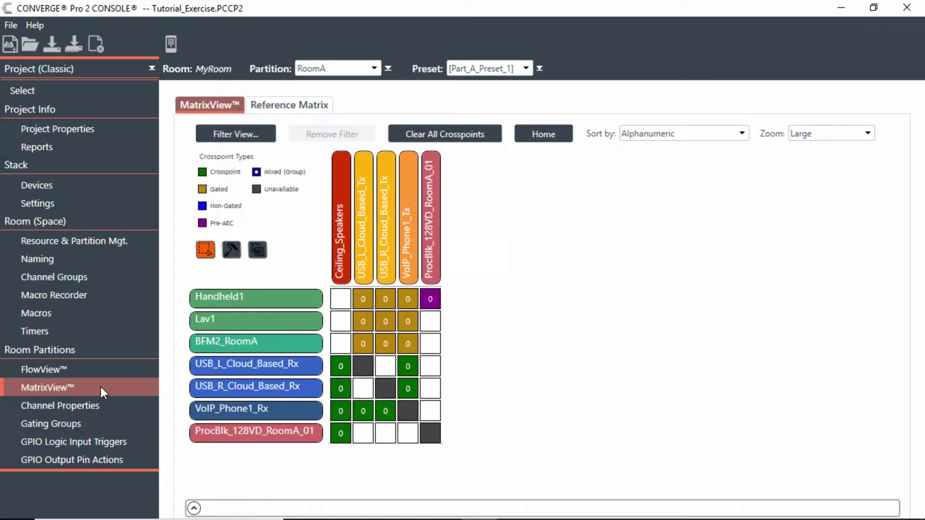
Show the RoomB matrix and route Table_Mics gated to xUSB_L, xUSB_R and VoIP Tx.
click(351, 68)
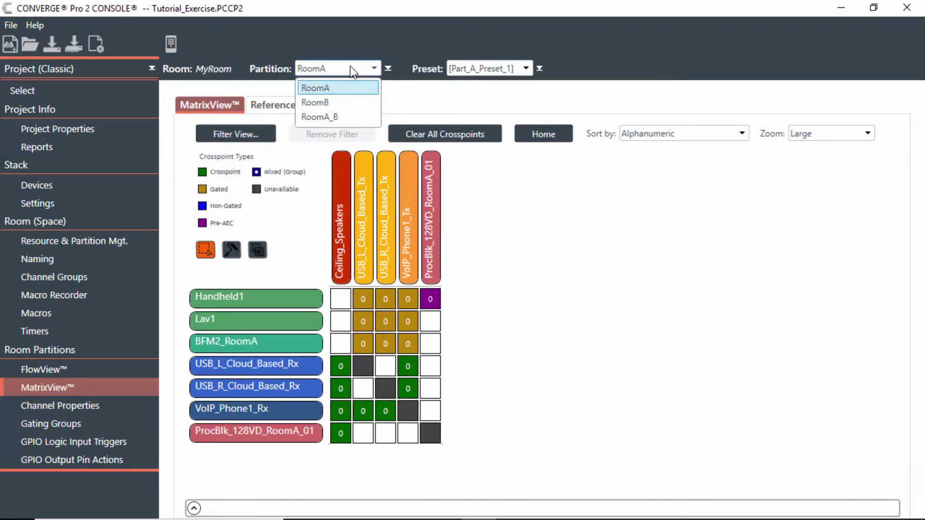
click(345, 102)
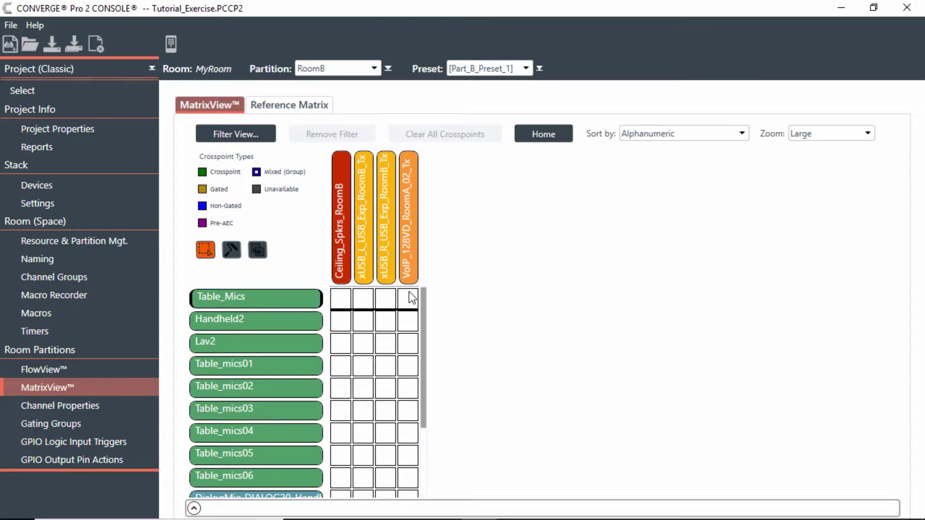
click(365, 301)
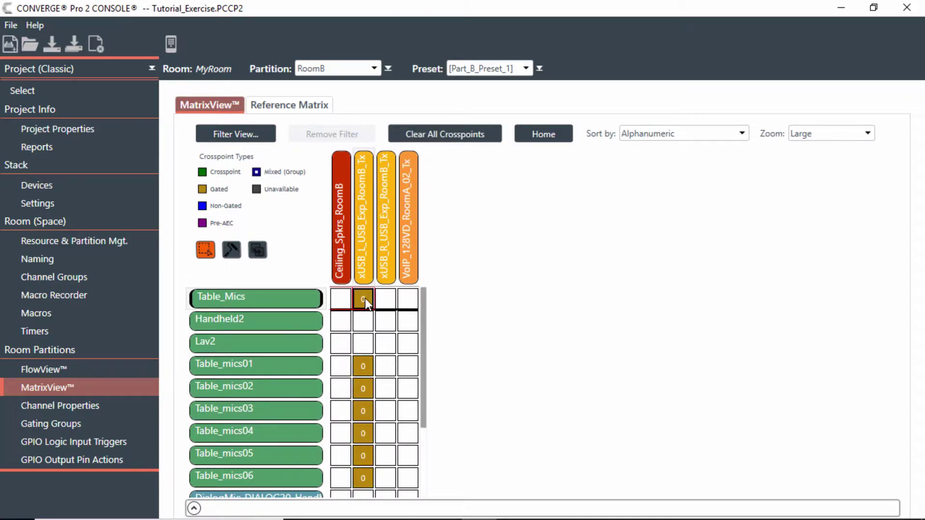
click(388, 303)
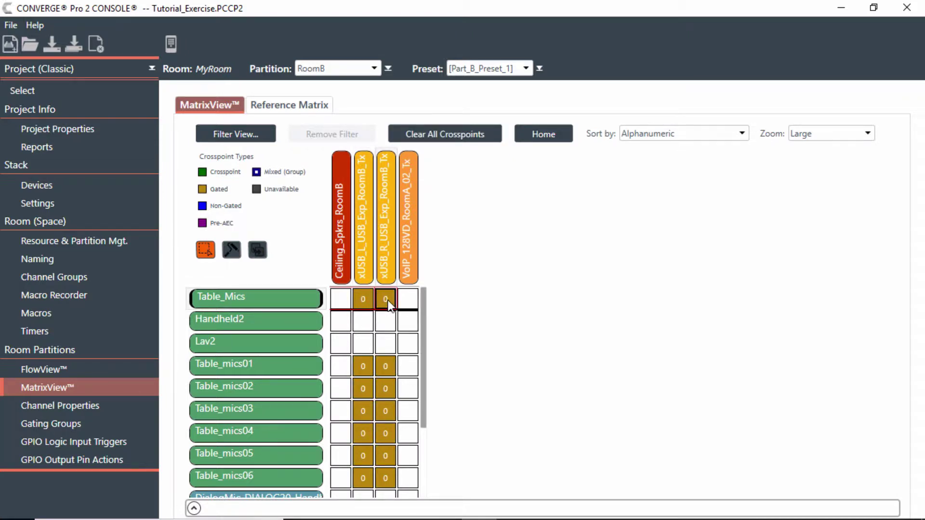
click(408, 303)
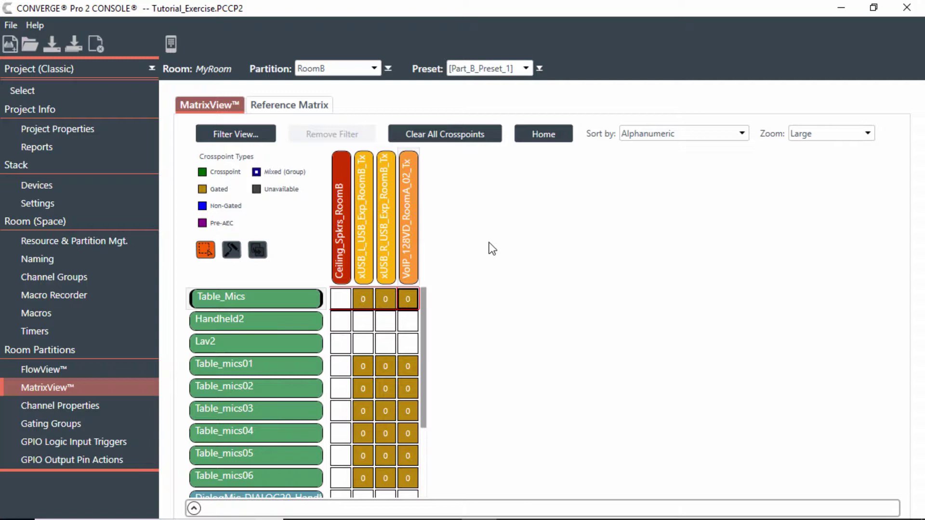
Route Handheld2 and Lav2 gated to the xUSB_L, xUSB_R and VoIP transmit outputs.
click(369, 321)
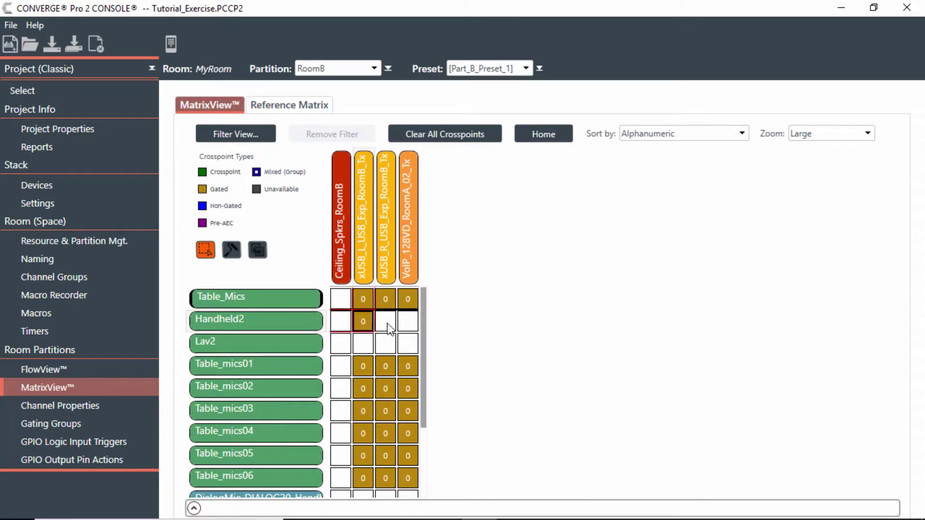
click(386, 322)
click(407, 321)
click(366, 342)
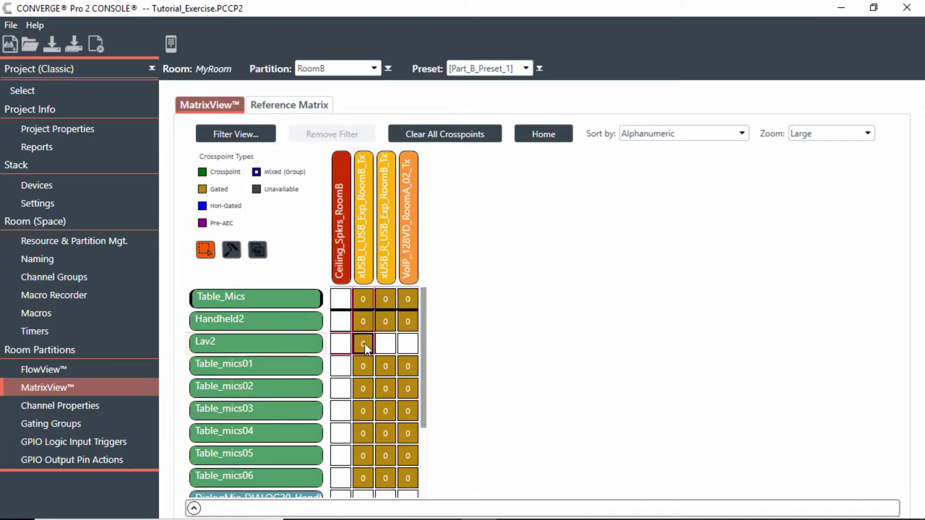
click(383, 345)
click(406, 345)
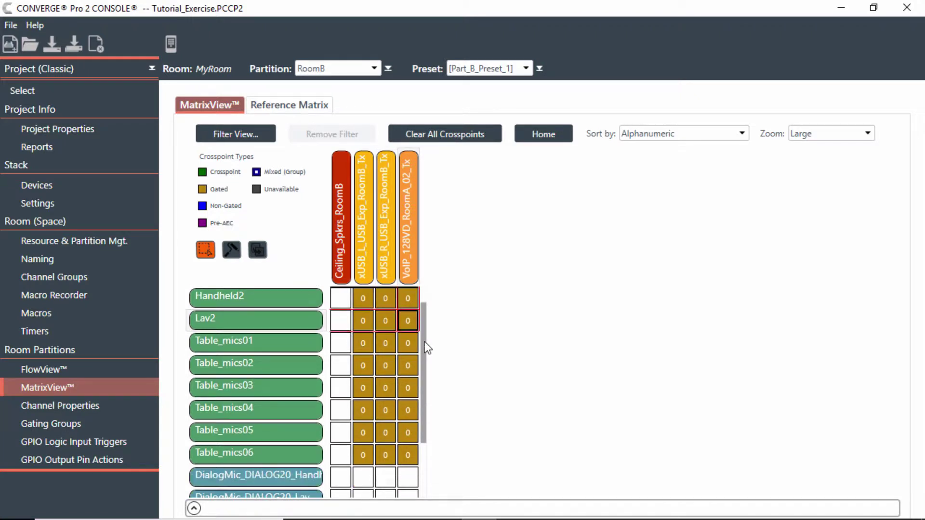
Send the left and right USB receives and VoIP receive to Ceiling_Spkrs_RoomB.
drag(427, 348, 434, 413)
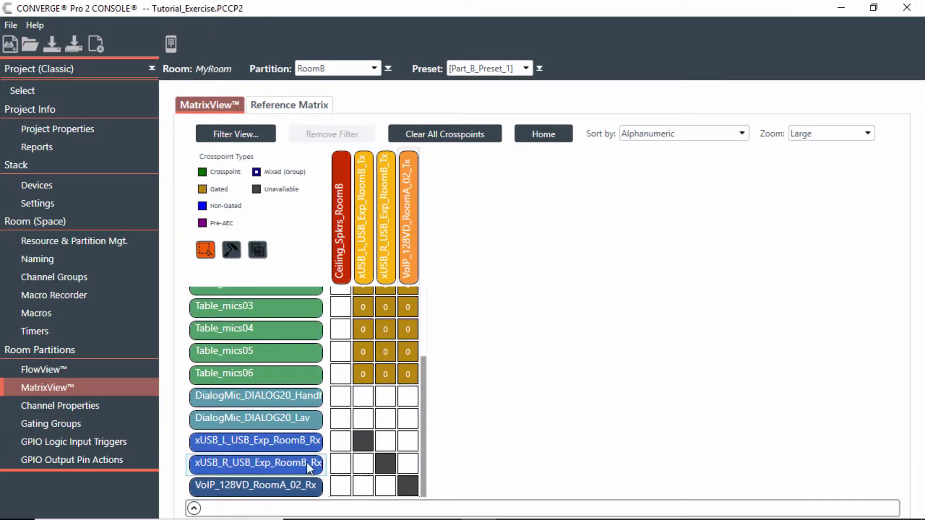
click(340, 443)
click(341, 464)
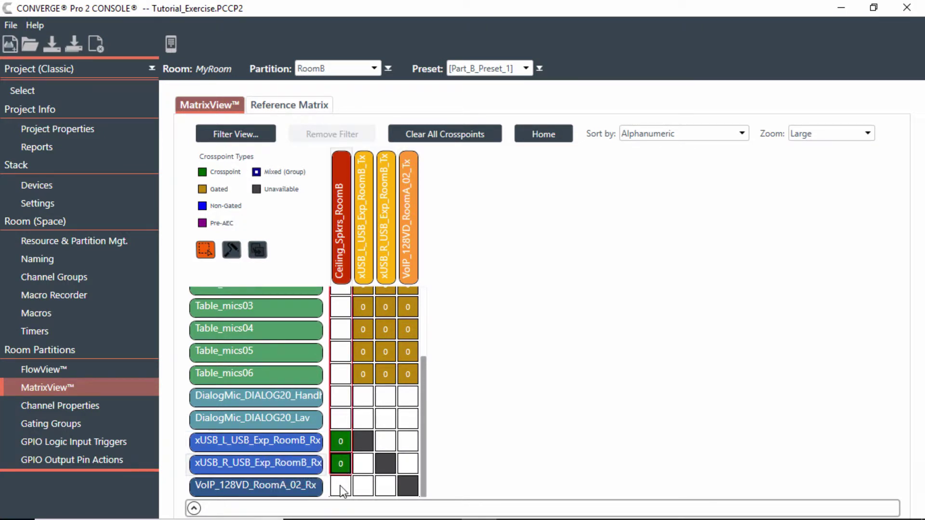
click(341, 488)
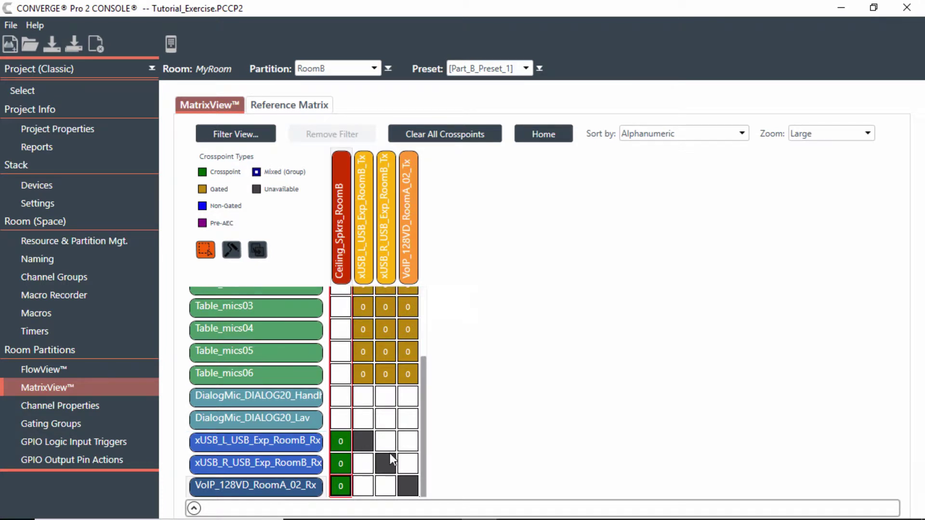
Cross-route both USB receives into VoIP transmit and VoIP receive into both USB transmits.
click(411, 442)
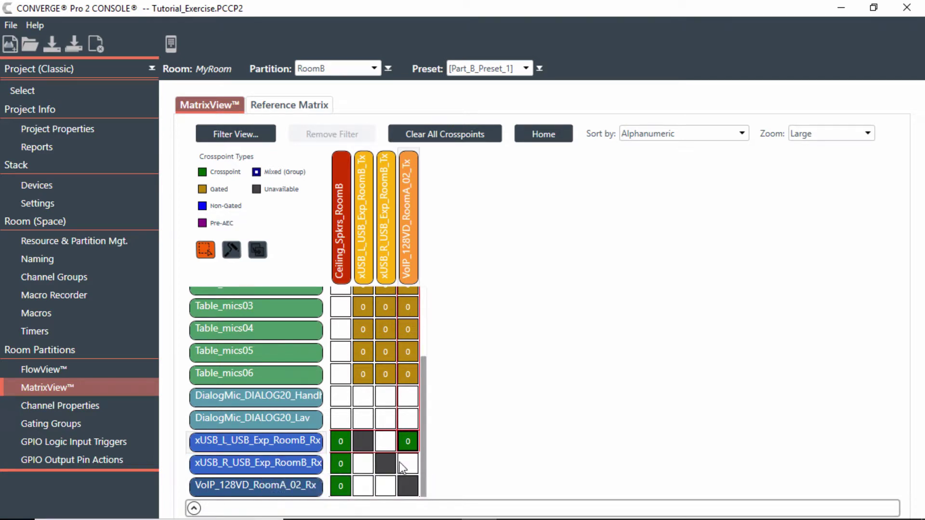
click(410, 462)
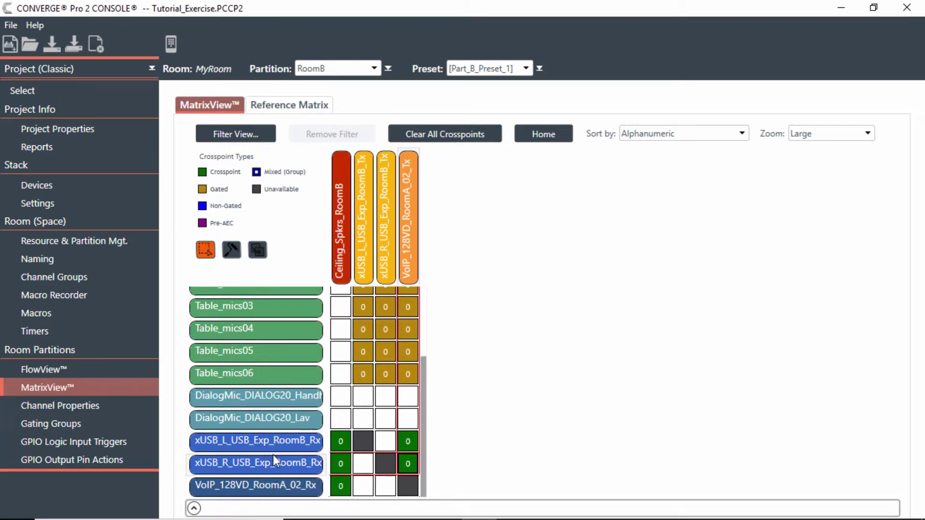
click(364, 487)
click(387, 488)
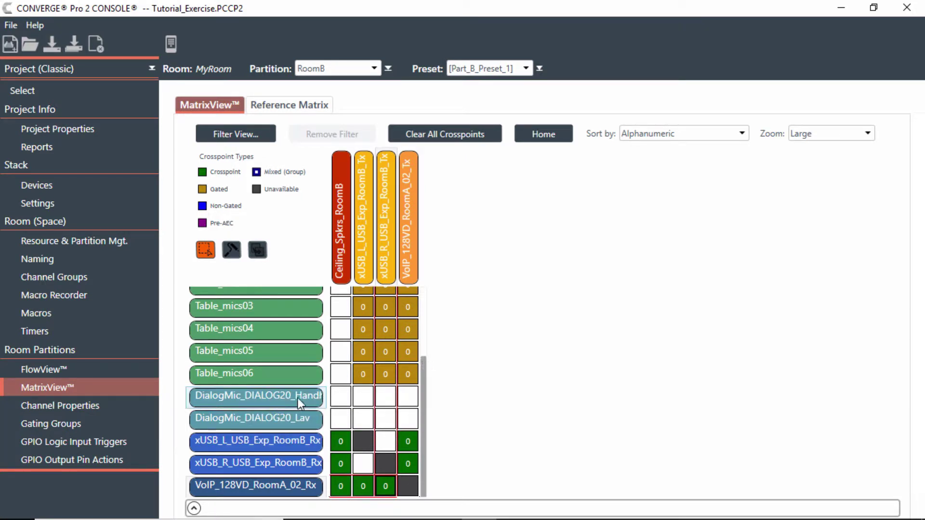
click(279, 400)
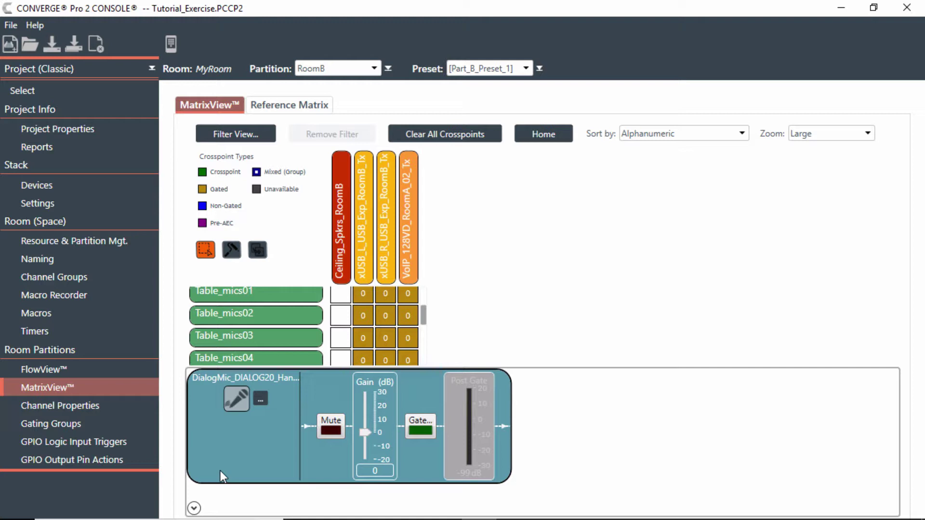
click(194, 509)
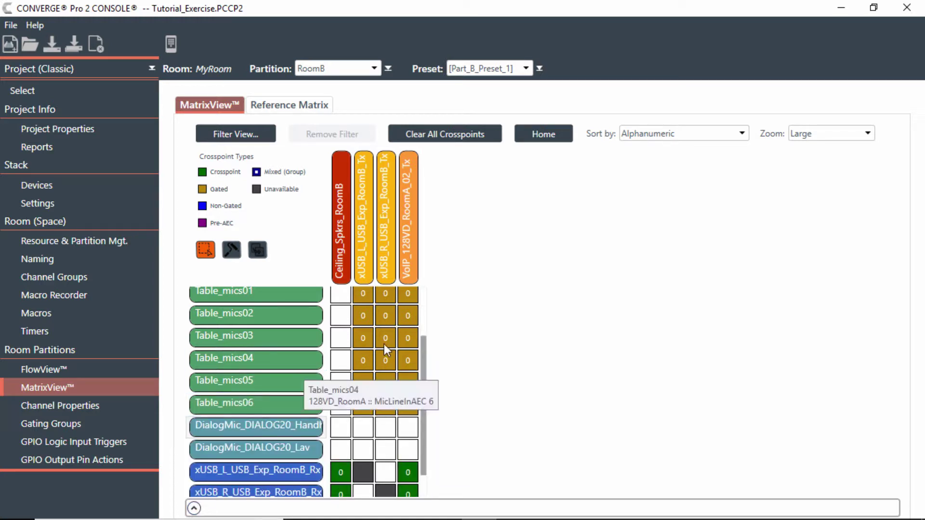
drag(423, 340, 427, 284)
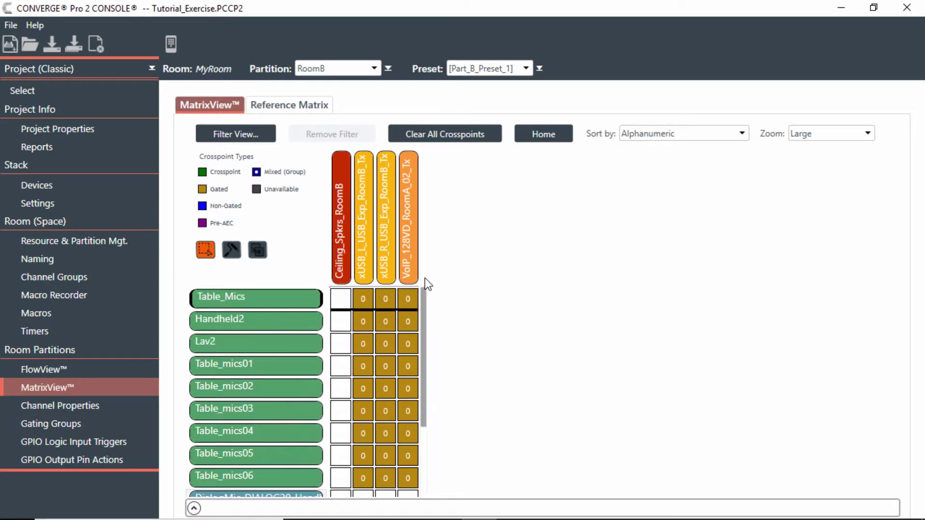
Set Handheld2's source to DialogMic_DIALOG20_Handheld.
click(236, 321)
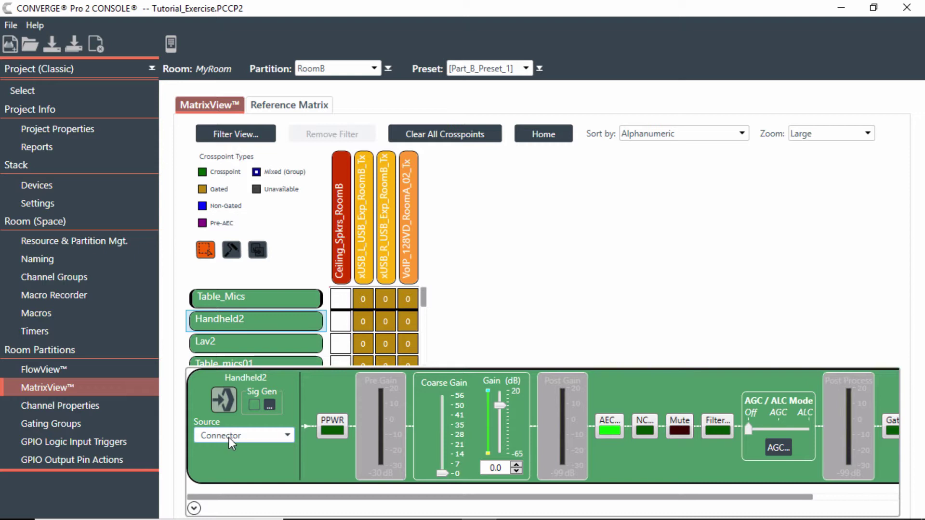
click(287, 436)
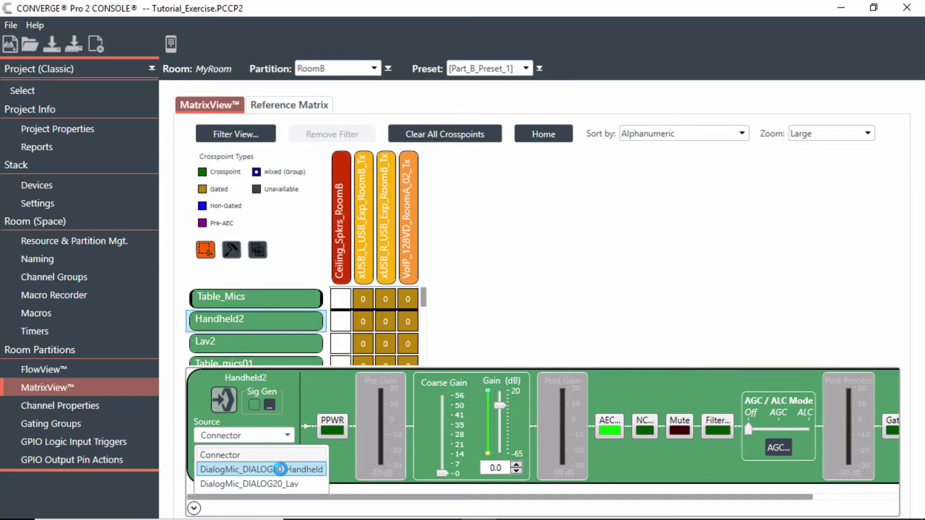
click(281, 470)
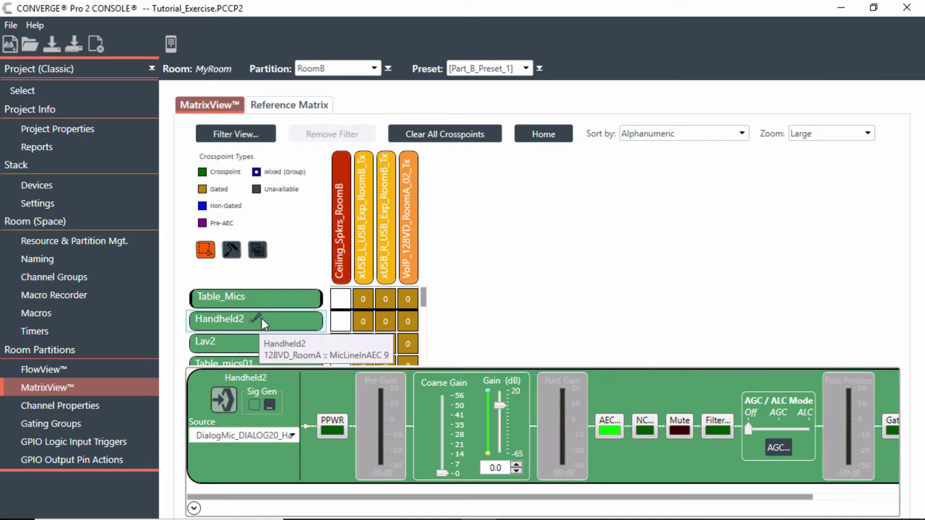
Set Lav2's source to DialogMic_DIALOG20_Lav and collapse its channel strip.
click(254, 344)
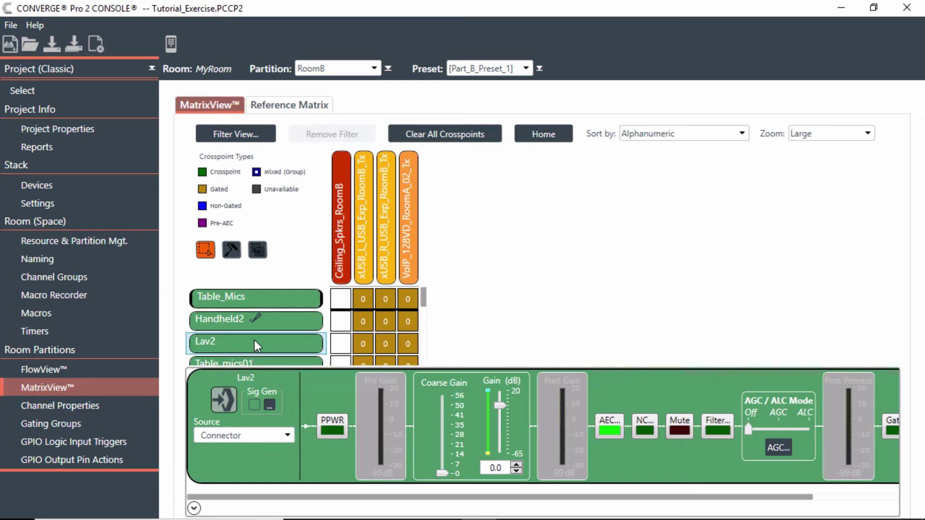
click(285, 435)
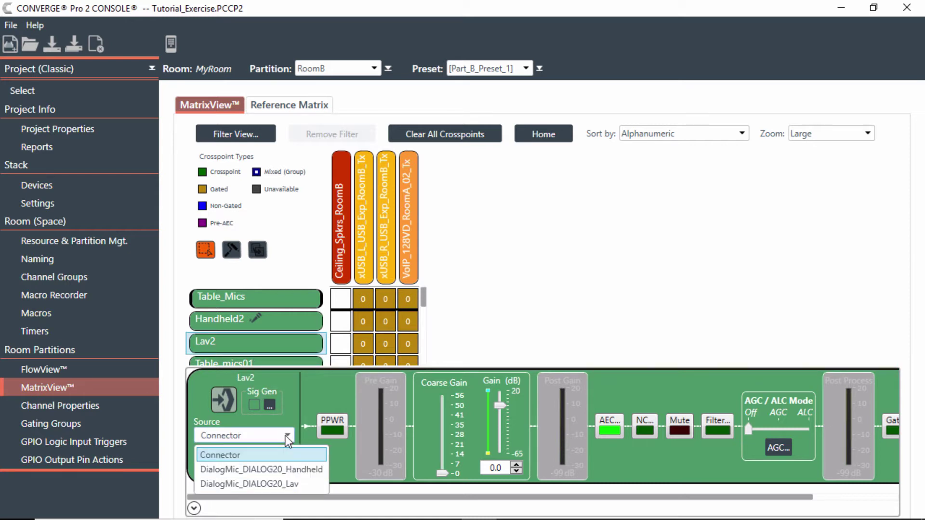
click(284, 484)
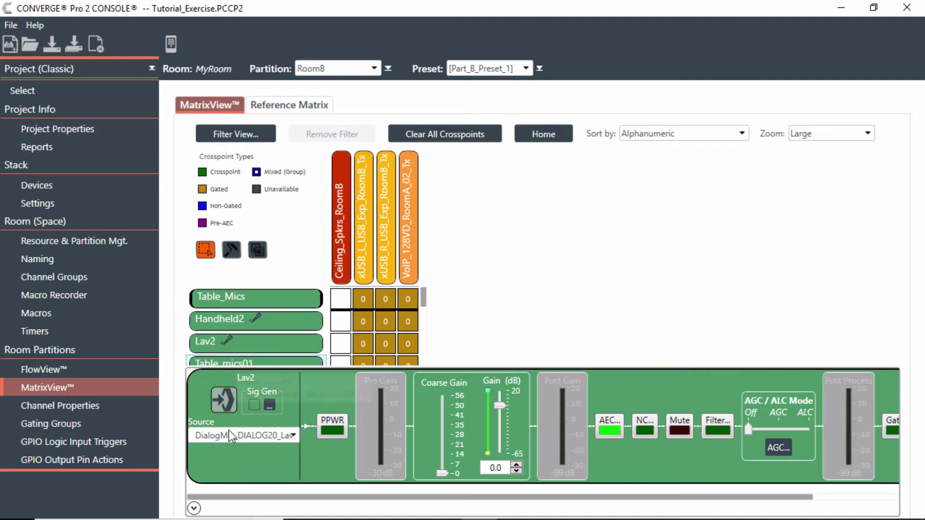
click(194, 509)
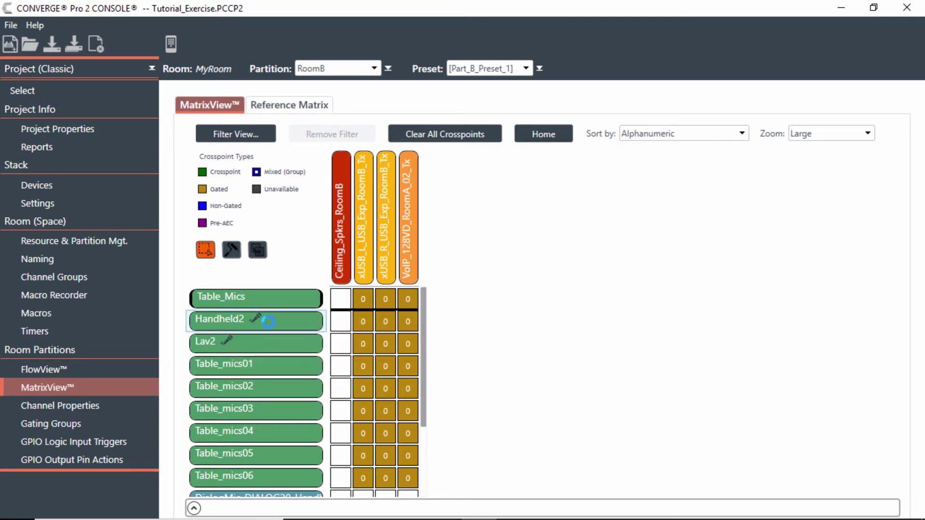
click(255, 320)
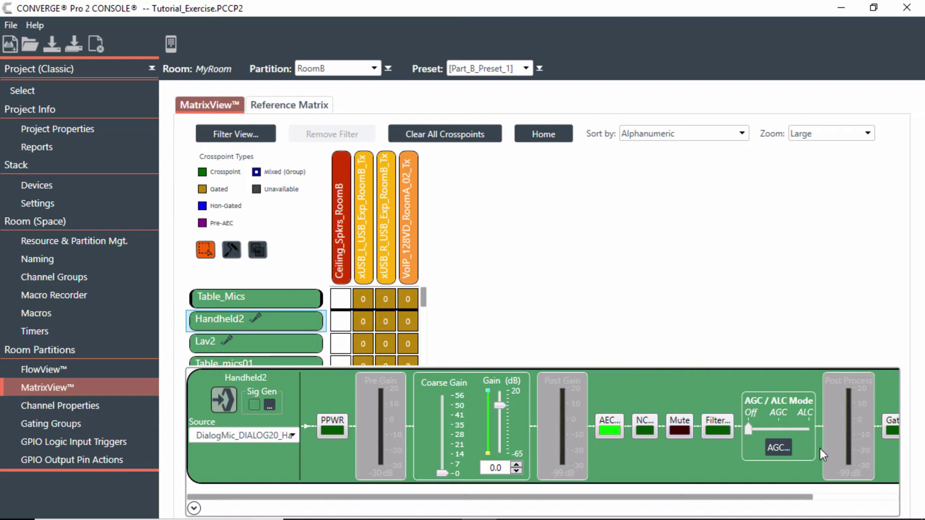
click(831, 498)
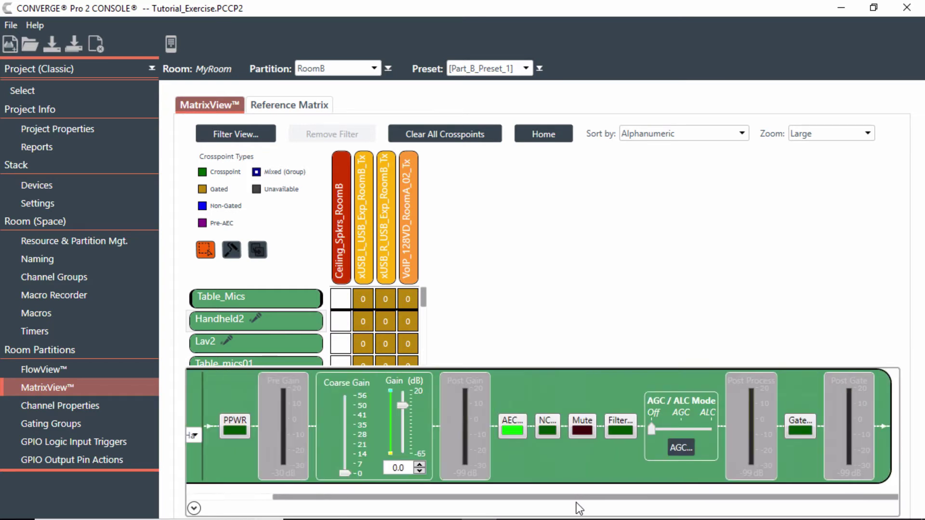
click(205, 498)
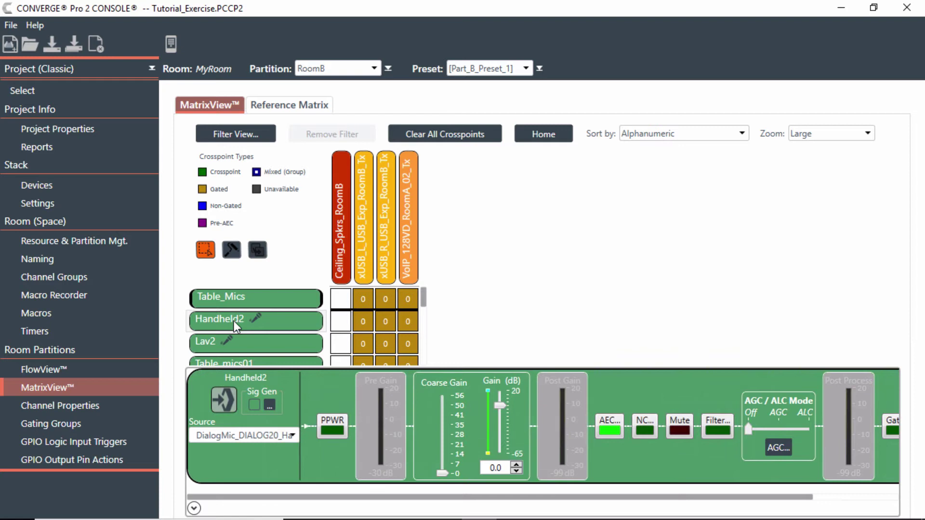
click(194, 506)
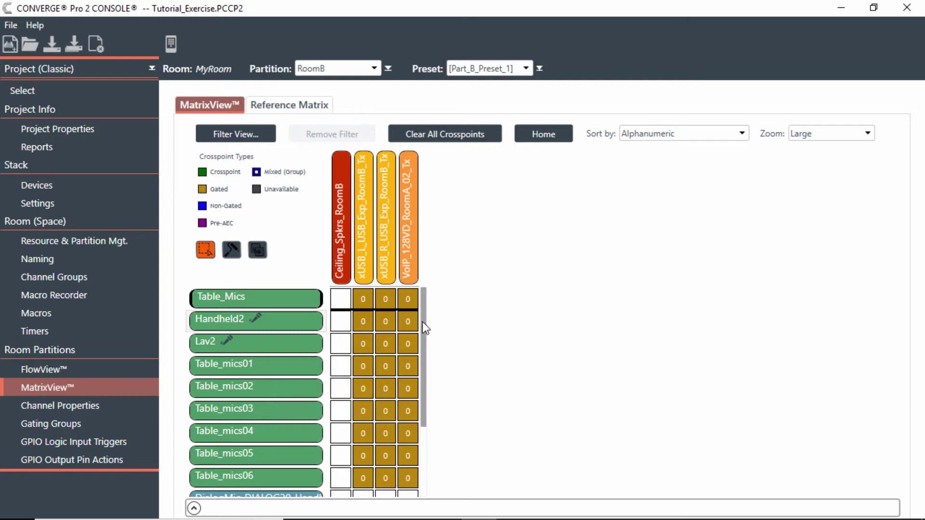
drag(422, 321, 421, 387)
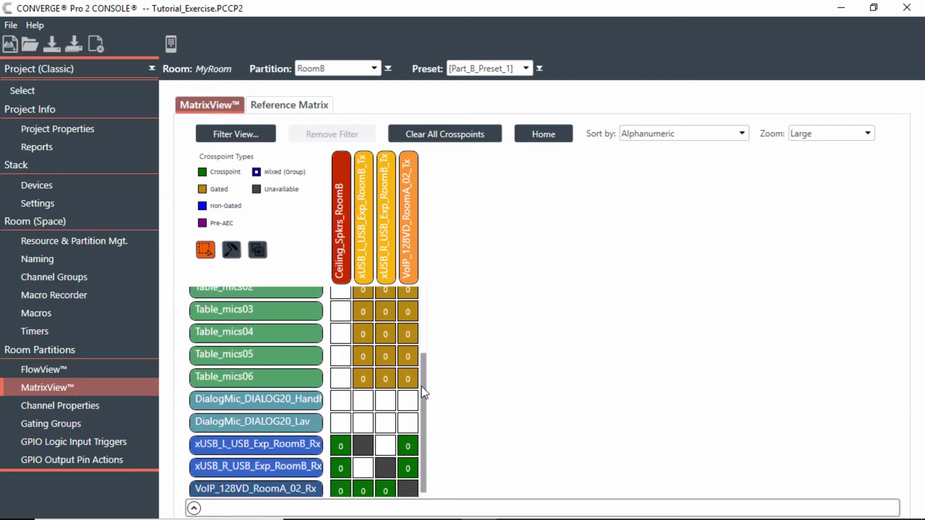
click(298, 403)
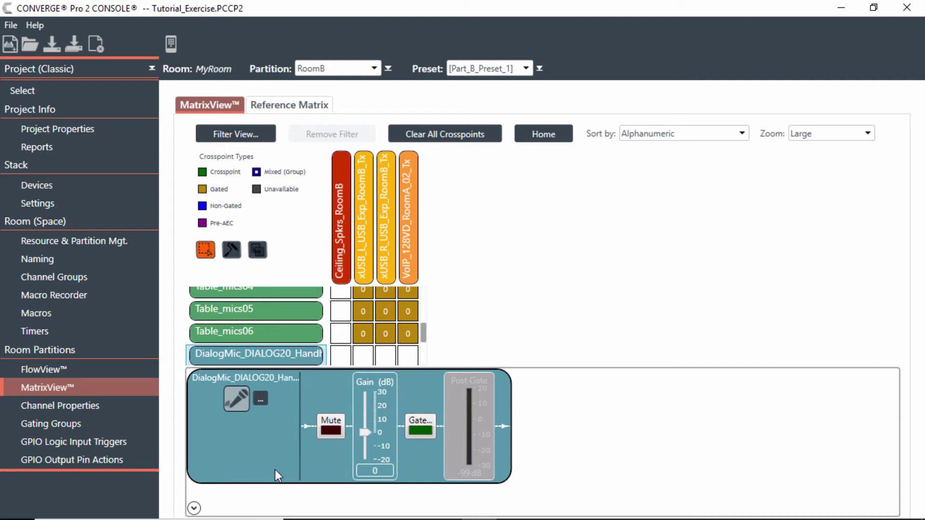
click(194, 509)
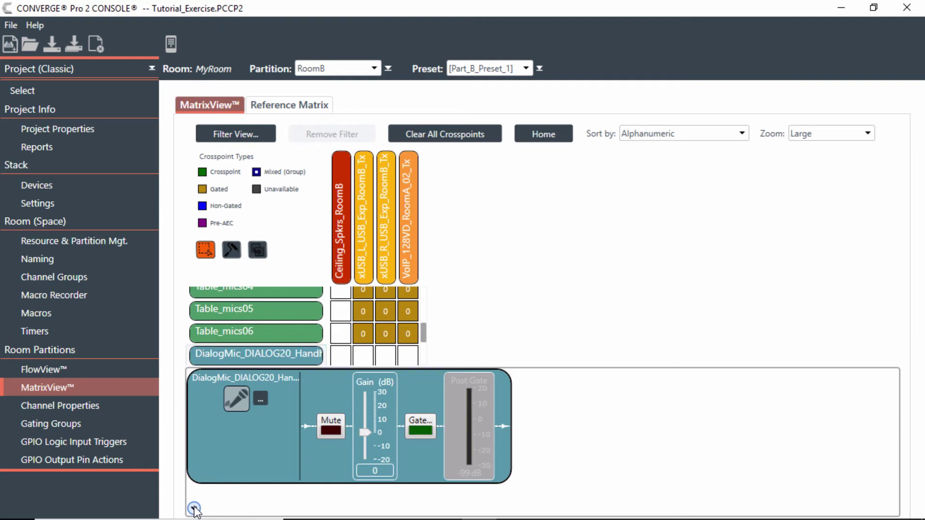
drag(426, 393, 428, 313)
click(275, 323)
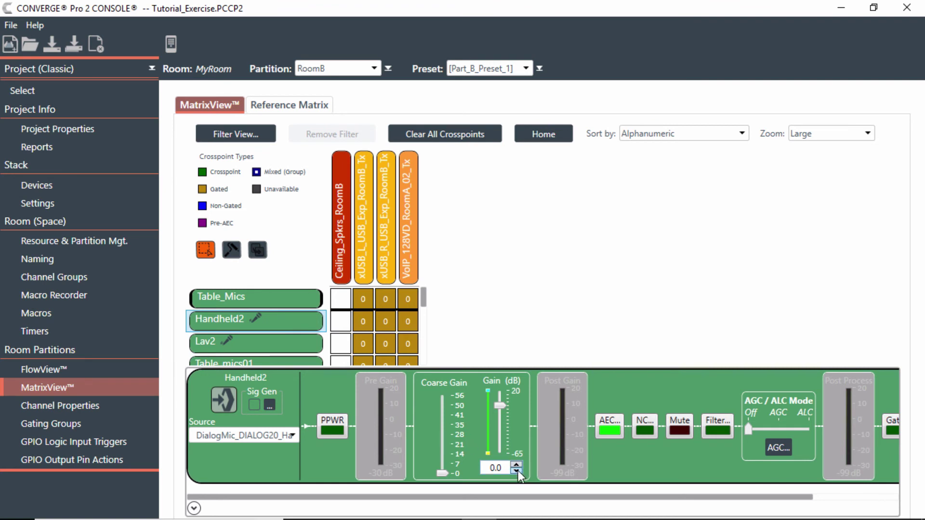
click(194, 508)
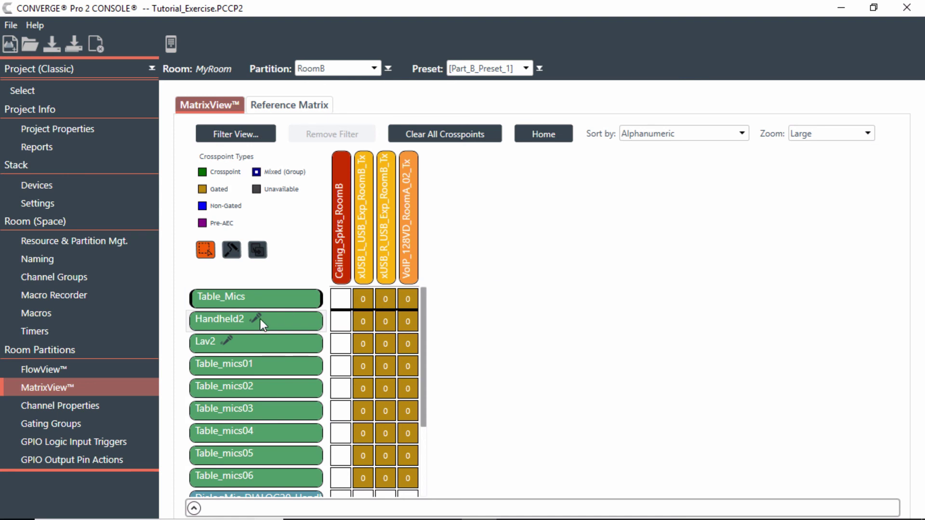
mouse_move(259, 320)
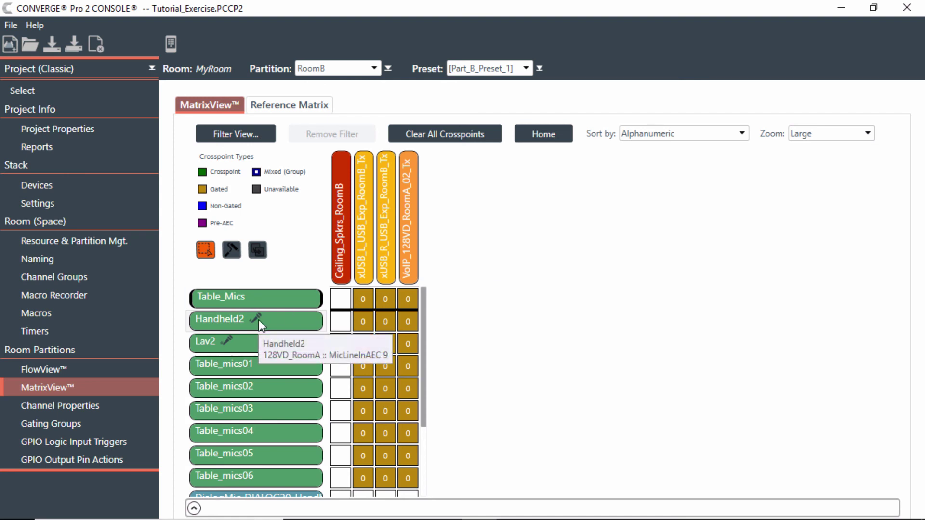